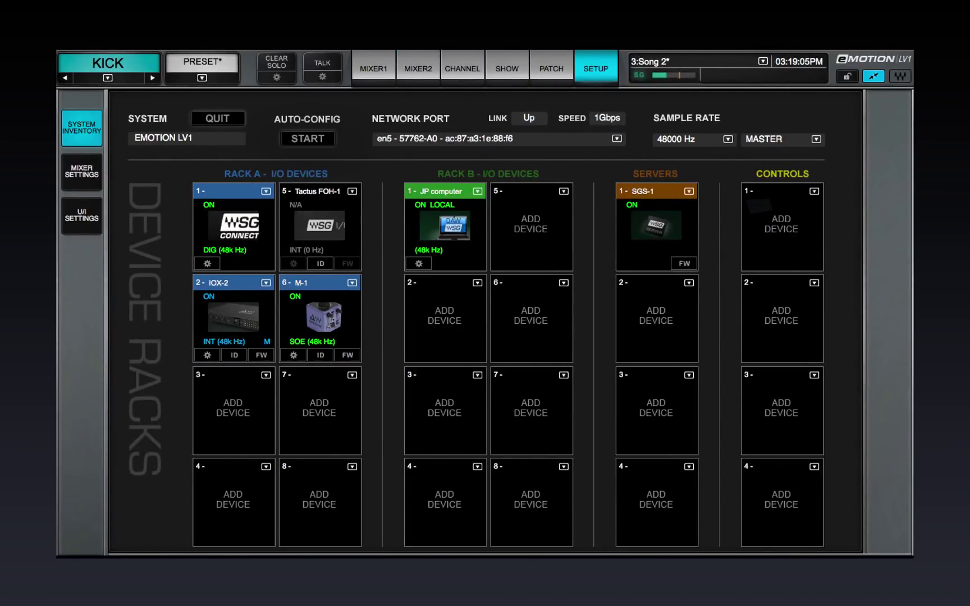
- Add a Mackie control device to Controls slot 1 on the Setup page
click(814, 191)
click(798, 205)
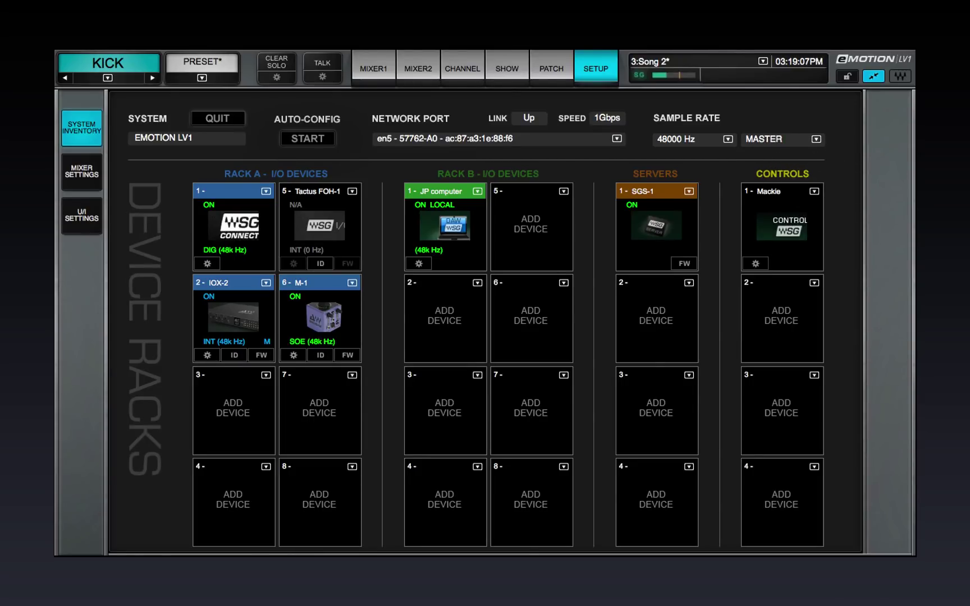
- Open Mackie Control Settings from the slot 1 device's gear icon
click(755, 263)
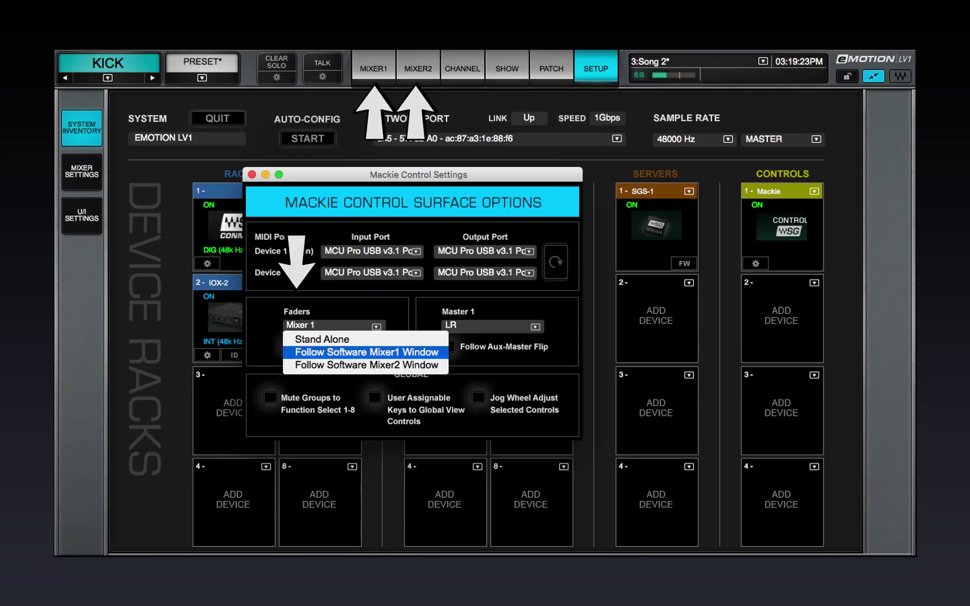
- Set the Mackie faders to follow the Software Mixer2 window, then show mixer channels 17-32
click(366, 352)
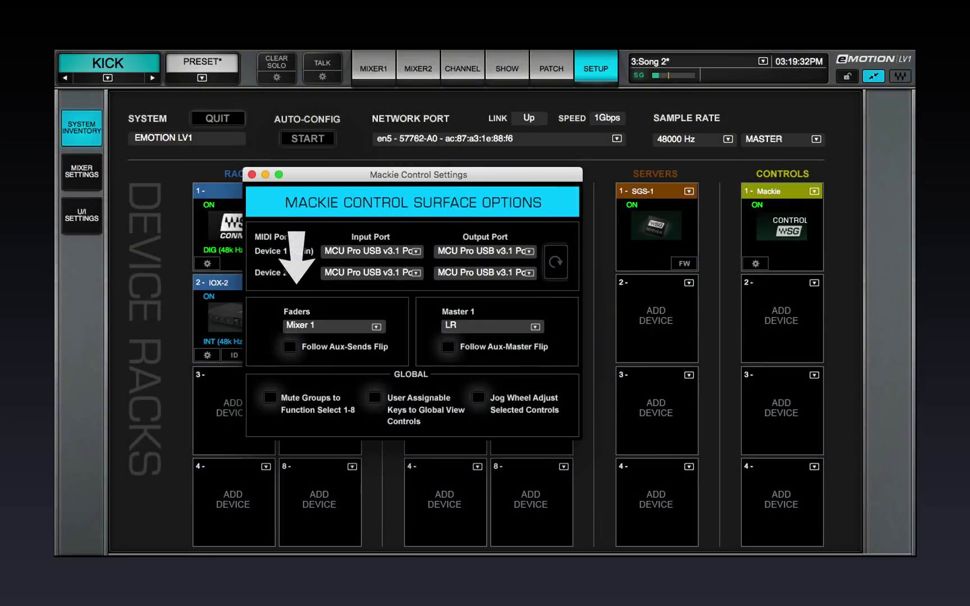
click(375, 326)
click(357, 368)
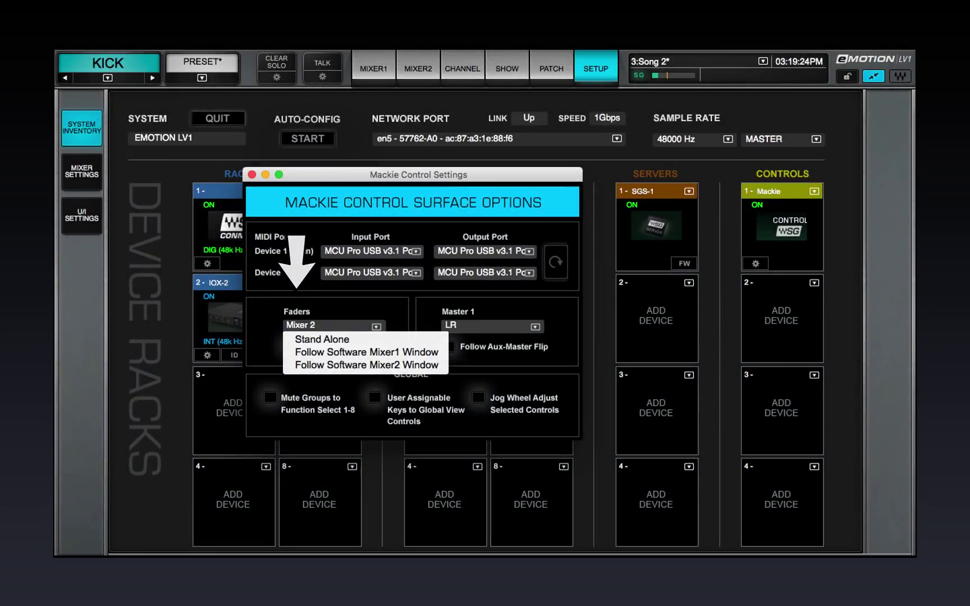
key(Return)
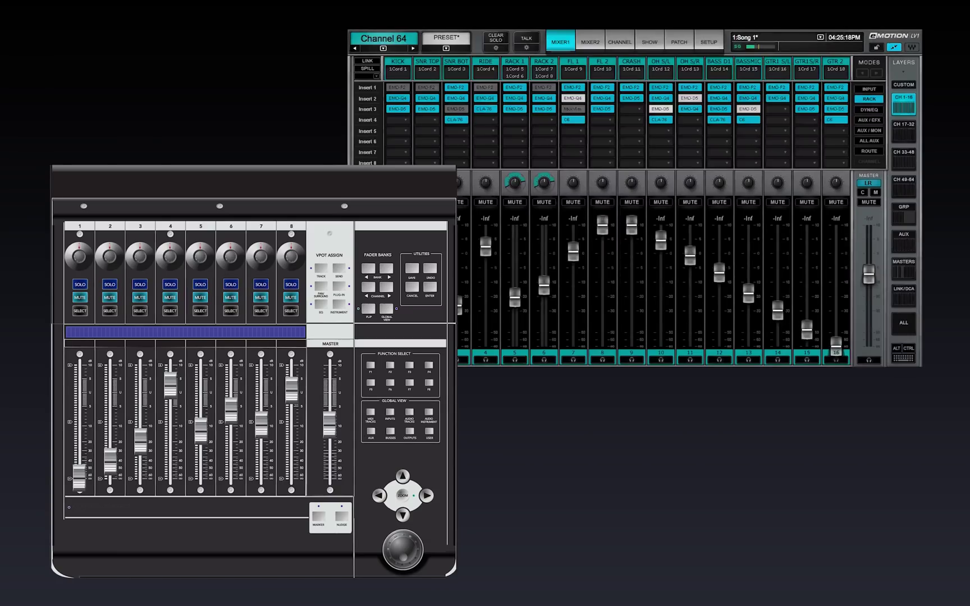
click(903, 131)
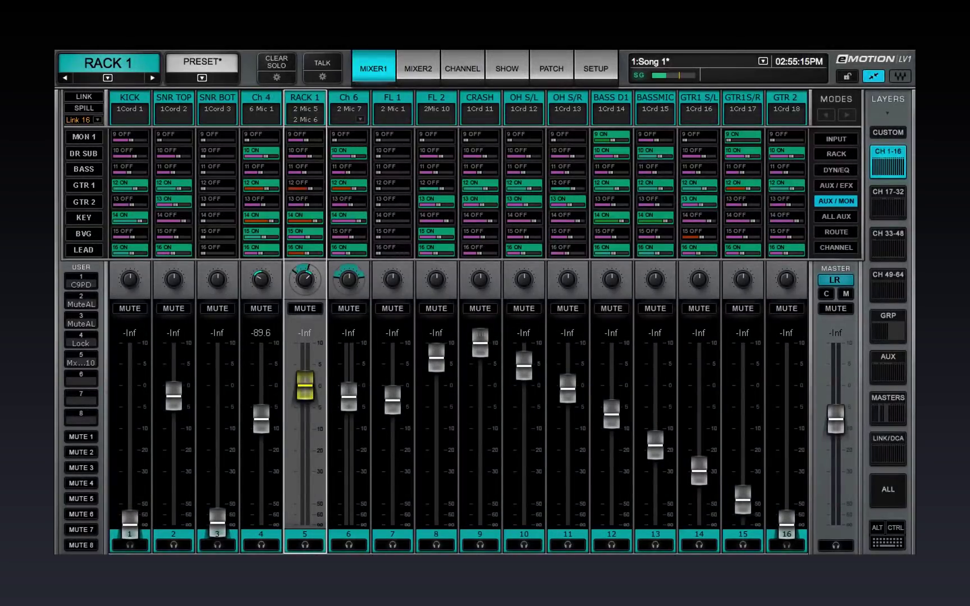
- Show the KEY aux sends, adjust the KEY master send, and enable Follow Aux-Master Flip
click(84, 218)
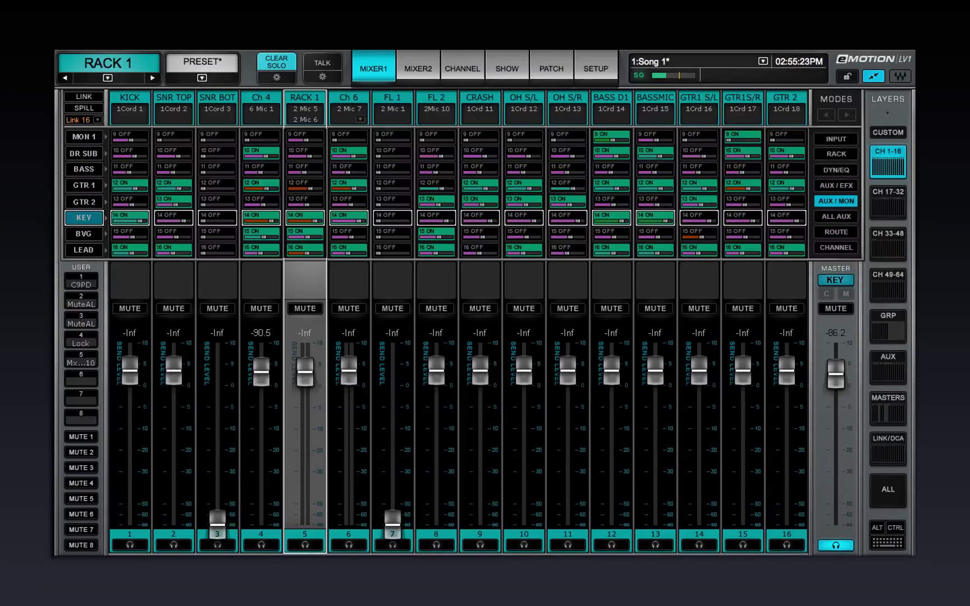
drag(836, 372, 835, 412)
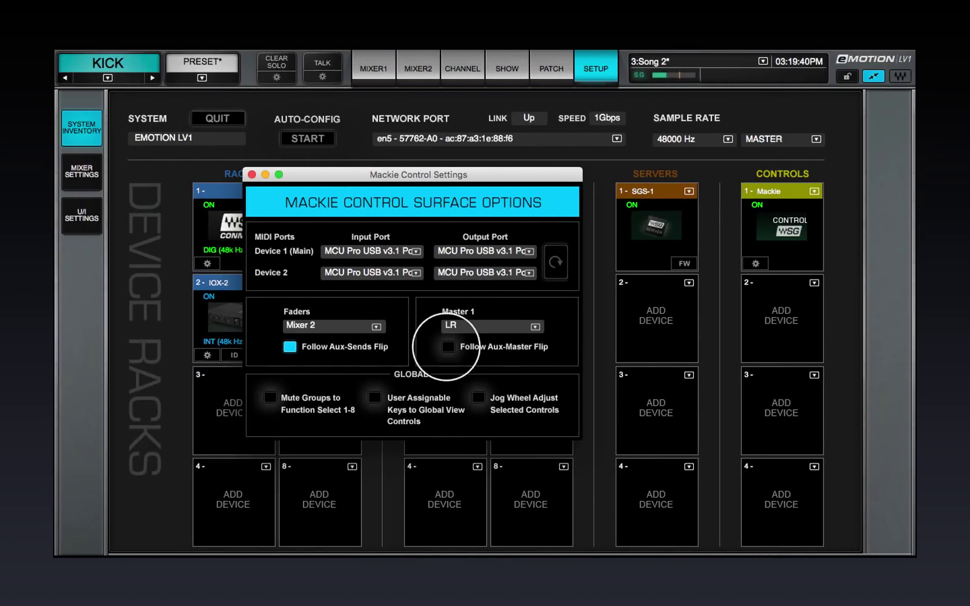
click(448, 346)
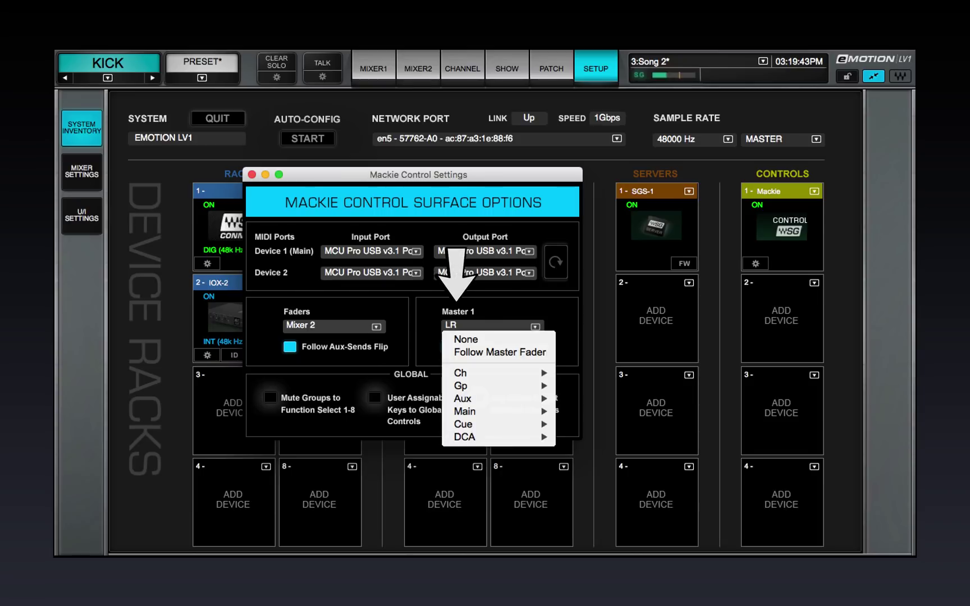
- Change the Master 1 assignment from LR to channel HORN 1 under Ch
key(Down)
key(Down)
key(Down)
key(Right)
key(Down)
key(Down)
key(Down)
key(Down)
key(Down)
key(Down)
key(Down)
key(Down)
key(Down)
key(Down)
key(Down)
key(Down)
key(Down)
key(Down)
key(Down)
key(Down)
key(Down)
key(Down)
key(Down)
key(Down)
key(Return)
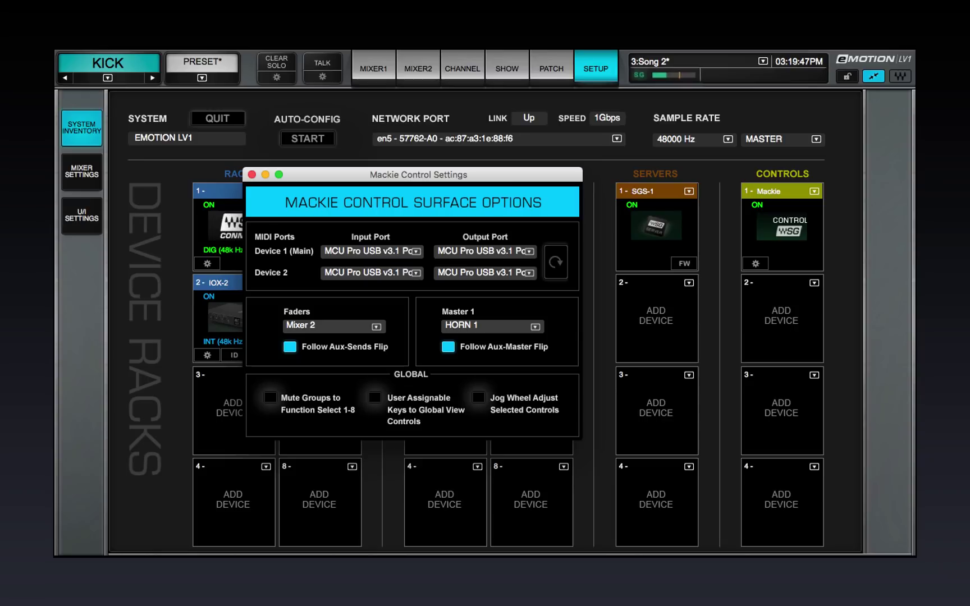
- Tick Mute Groups to Function Select 1-8, User Assignable Keys to Global View, and Jog Wheel Adjust Selected Controls
click(270, 397)
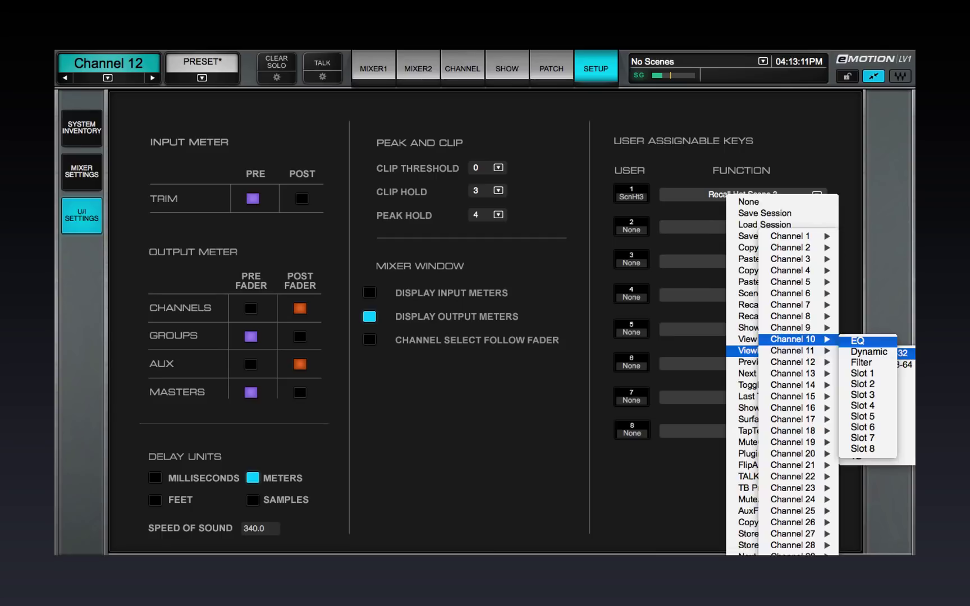
key(Return)
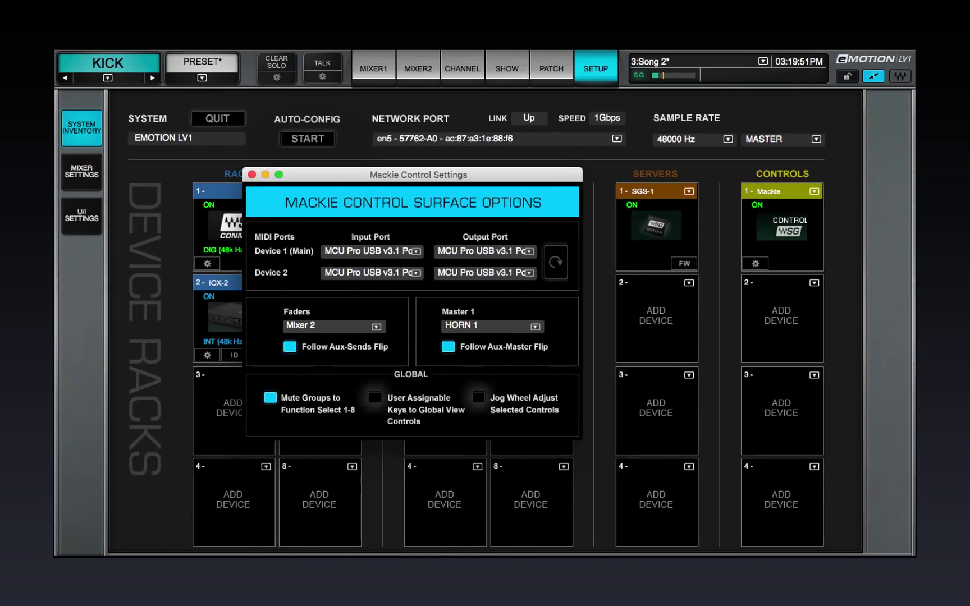
click(374, 398)
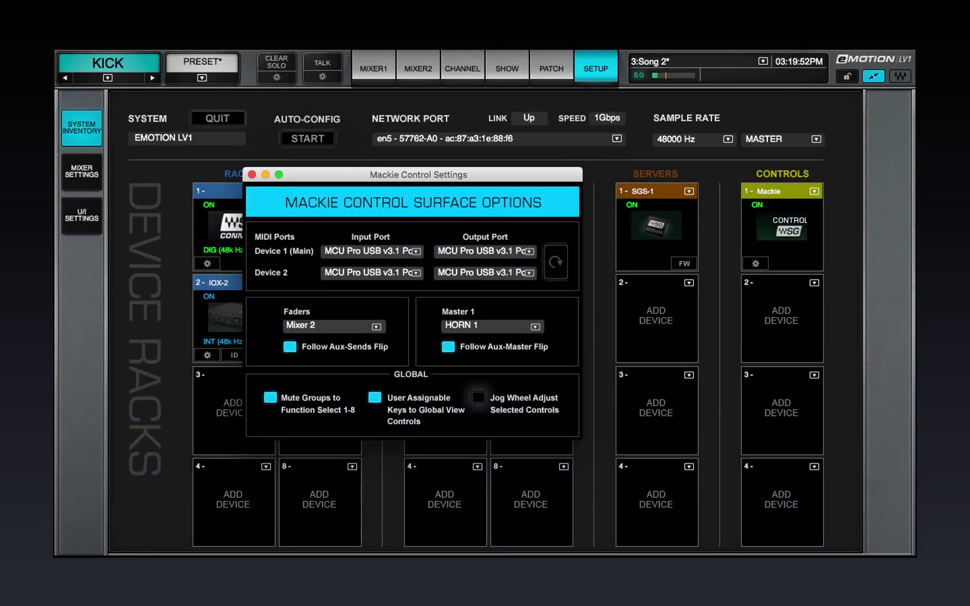
click(478, 397)
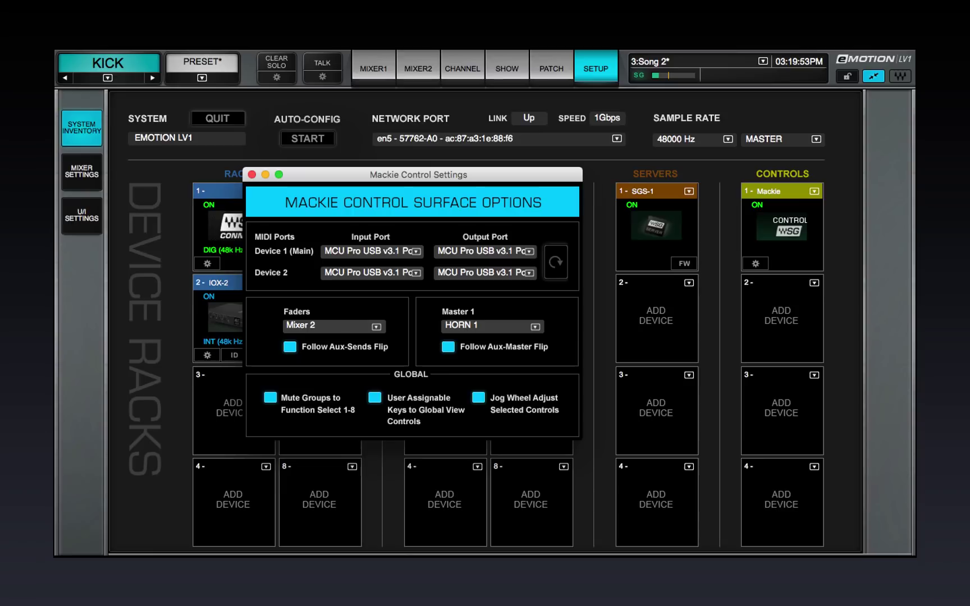